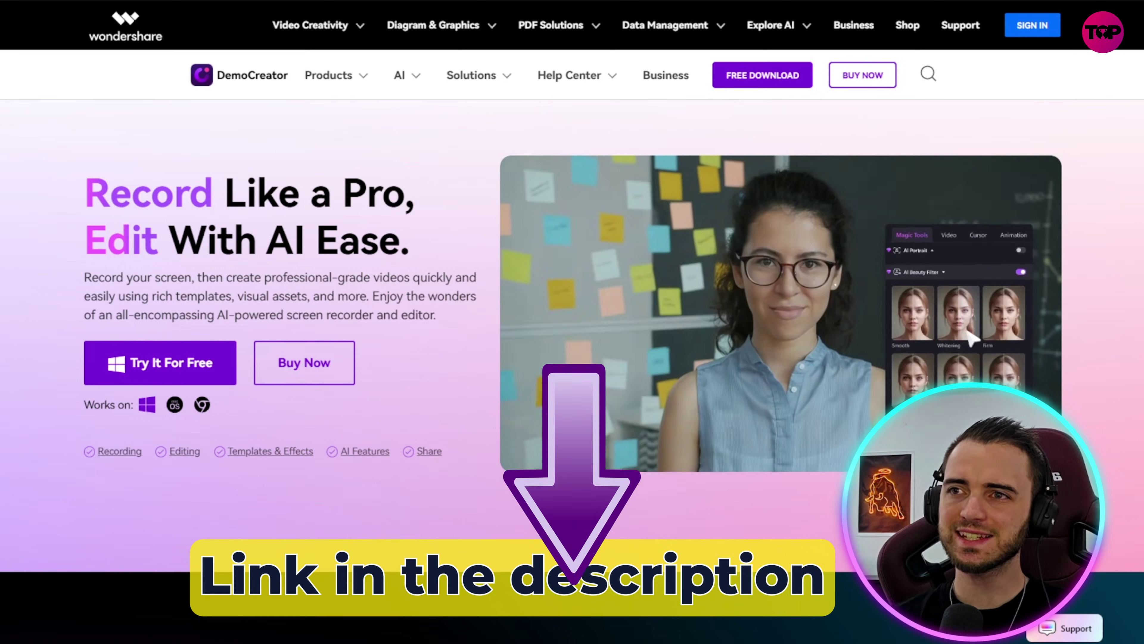
- Scroll down and view the Game, Screen, Virtual Avatar and Video Presentation recording mode descriptions
scroll(459, 525, "down", 12)
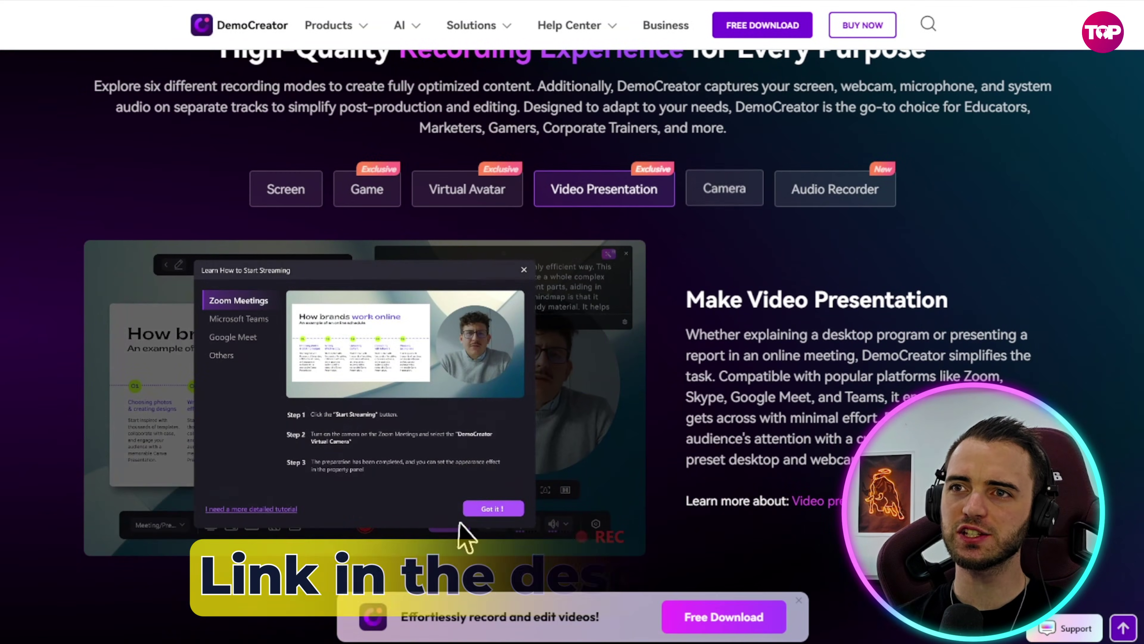
left_click(468, 189)
left_click(371, 199)
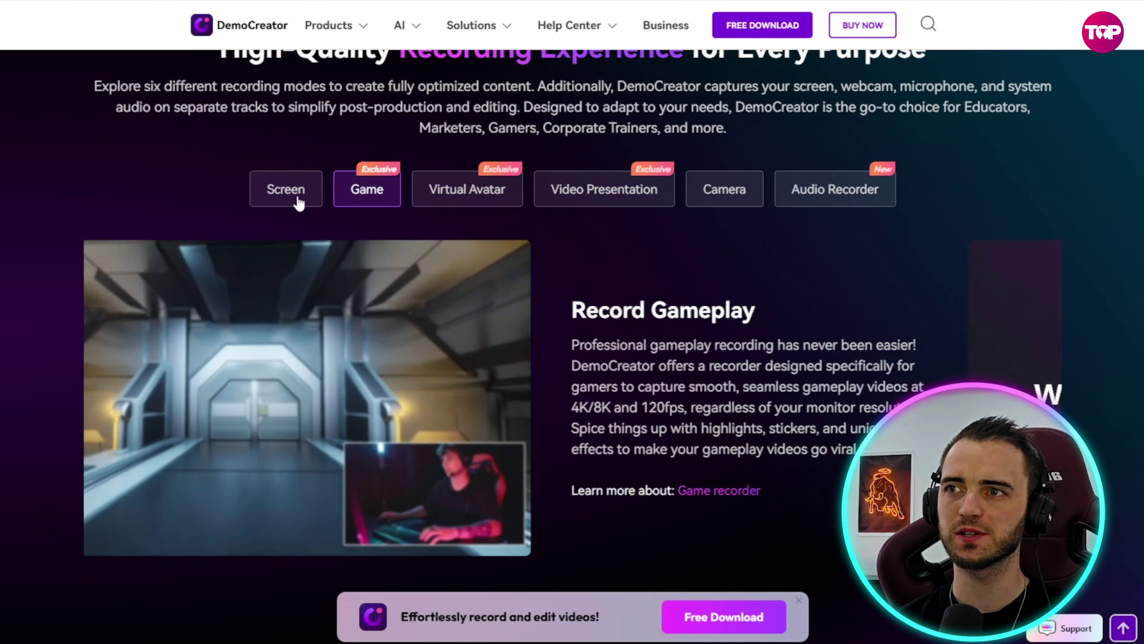
left_click(283, 203)
left_click(434, 197)
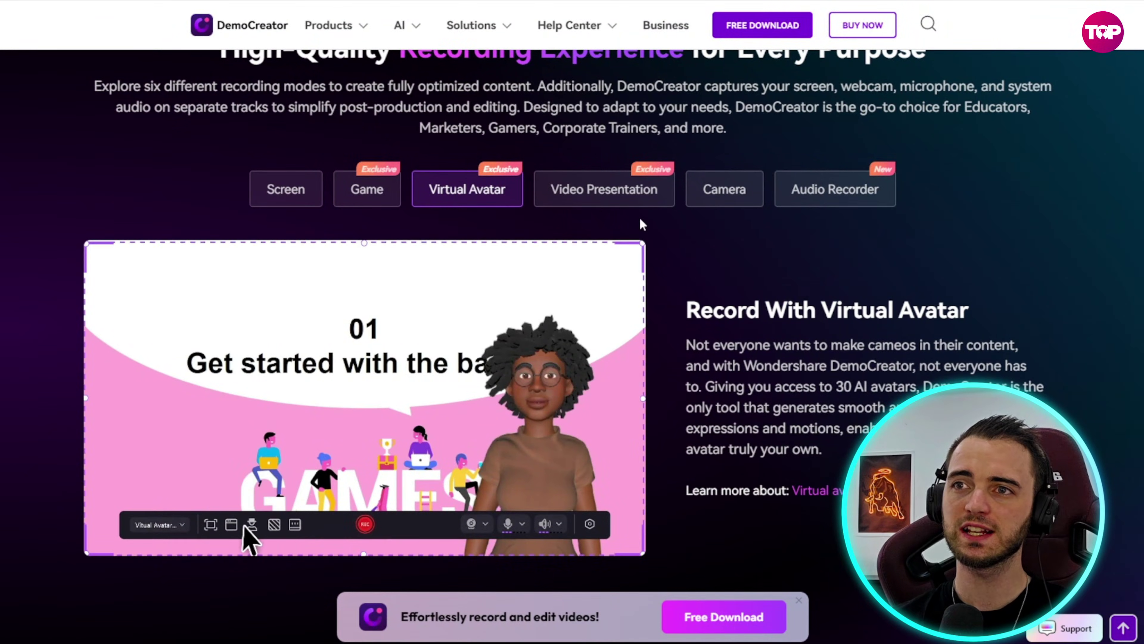
left_click(605, 194)
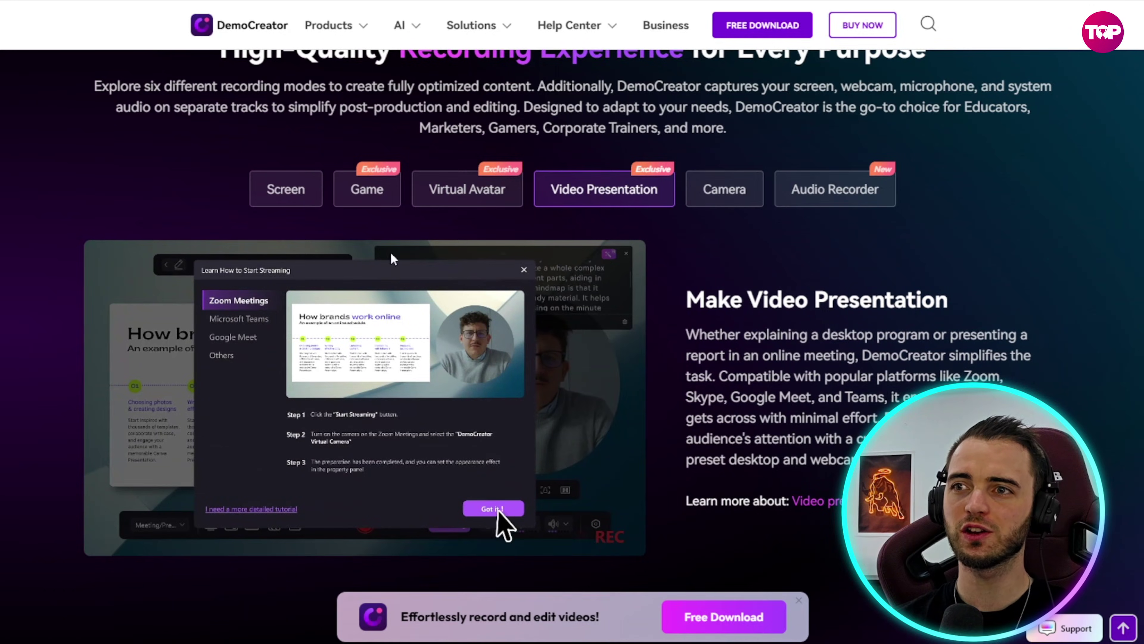
- Scroll further down the homepage to the Creative Edits Hub section
scroll(682, 408, "down", 15)
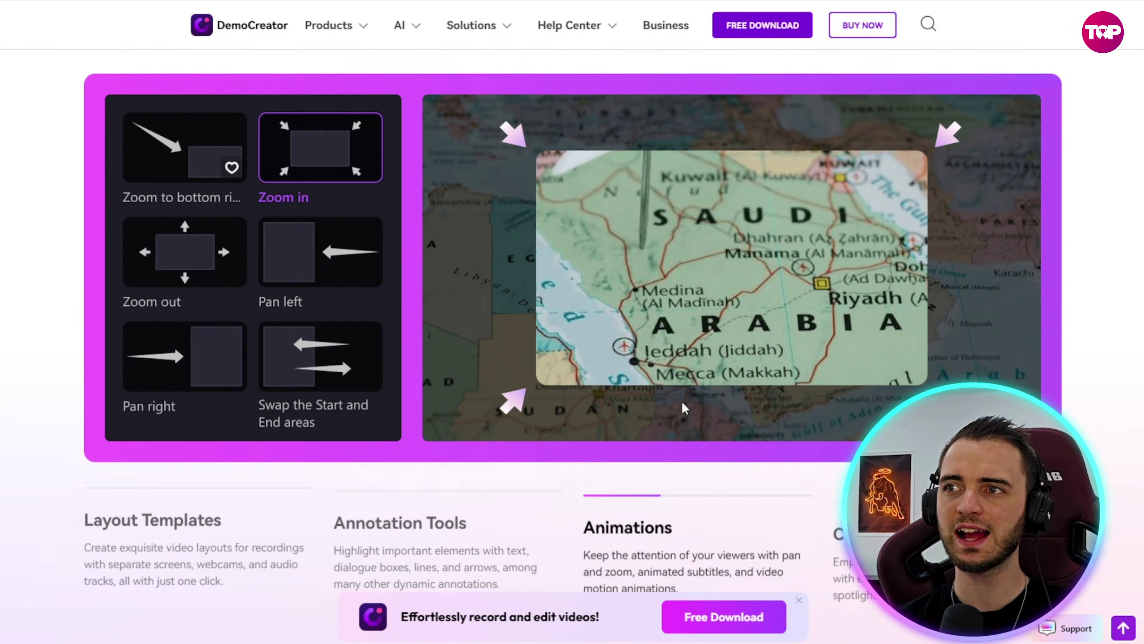
scroll(682, 404, "down", 2)
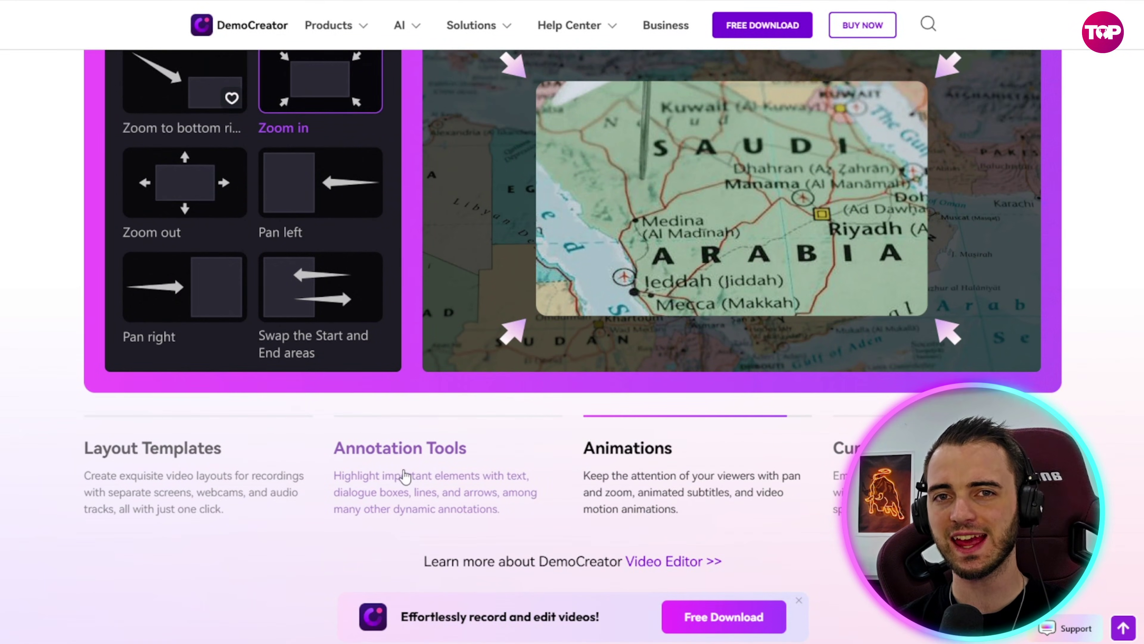
scroll(411, 464, "down", 10)
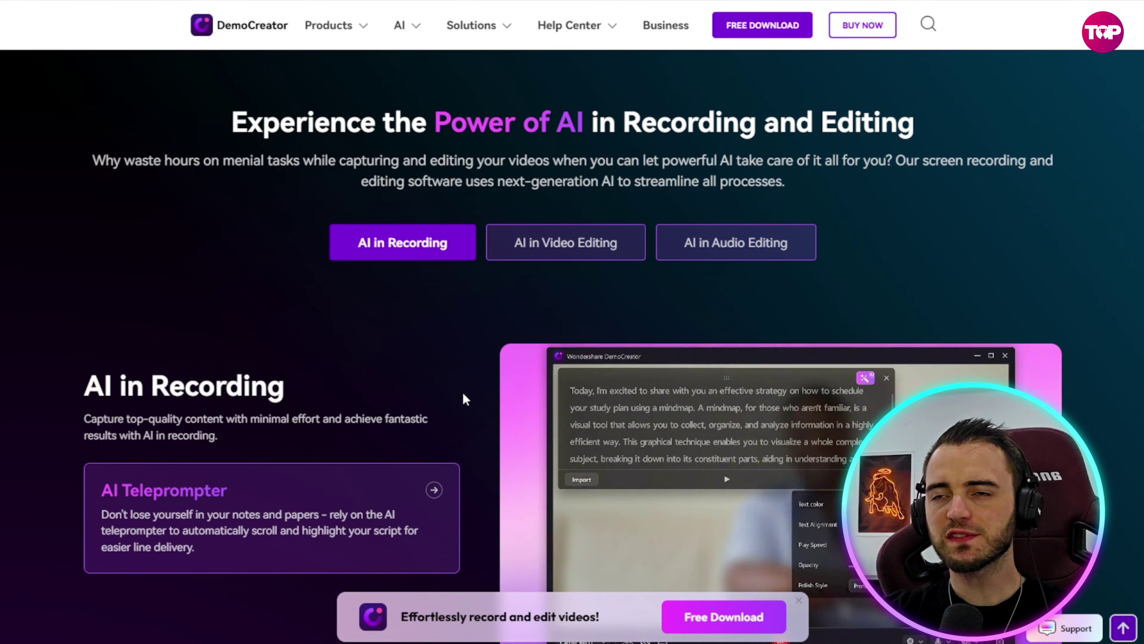
- Scroll to the AI section, view AI in Video Editing, then read about AI Voice Changer
scroll(462, 389, "down", 5)
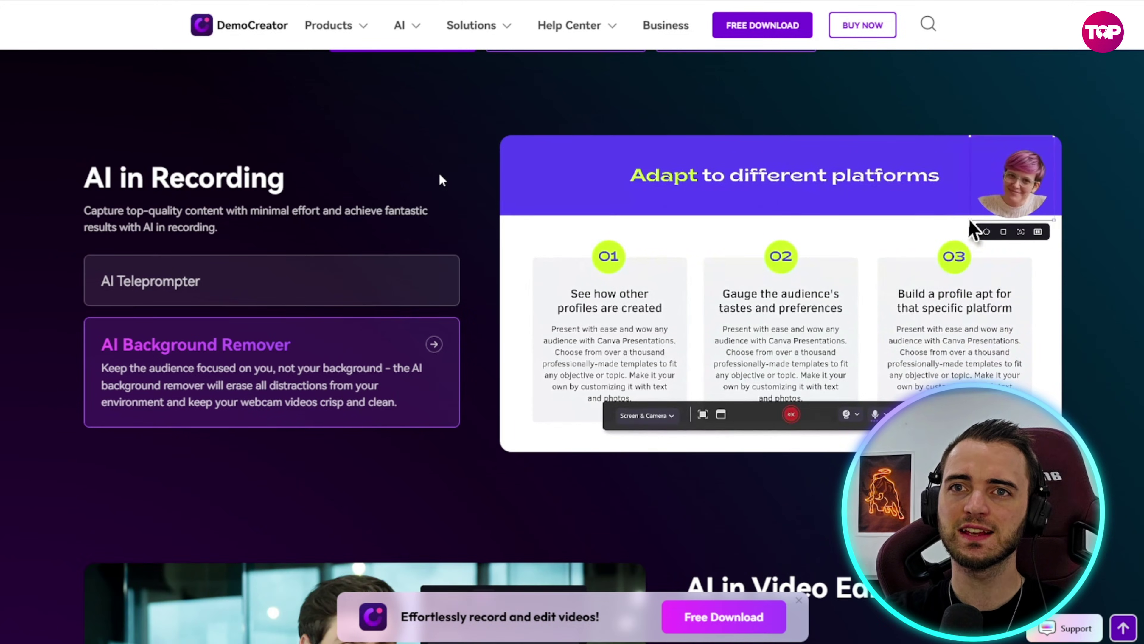
scroll(440, 201, "down", 2)
left_click(563, 78)
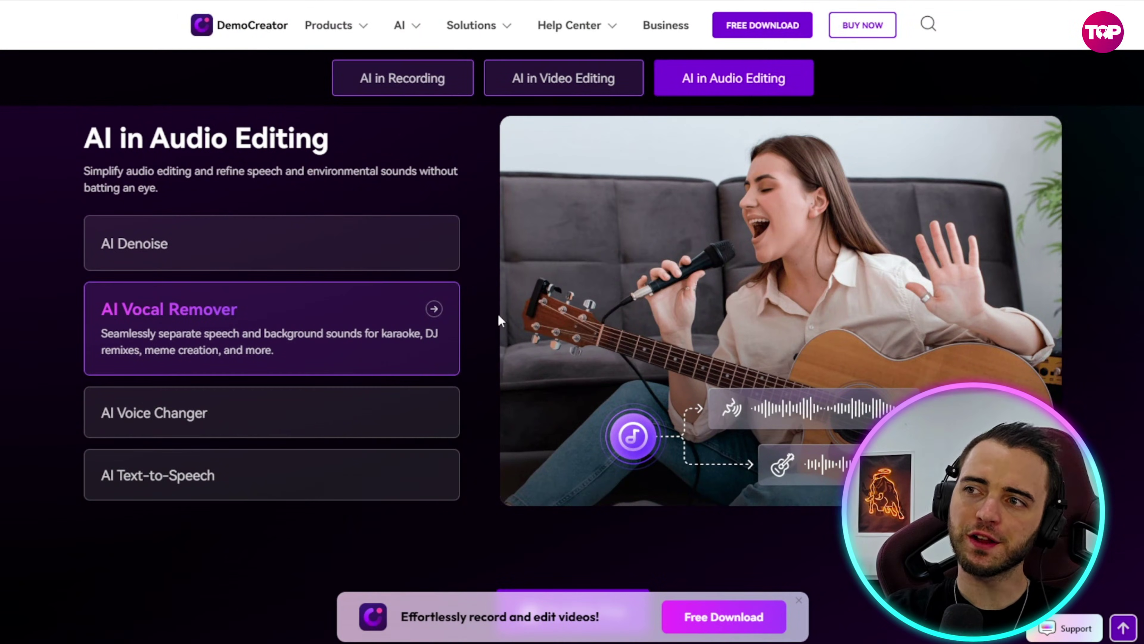
left_click(267, 409)
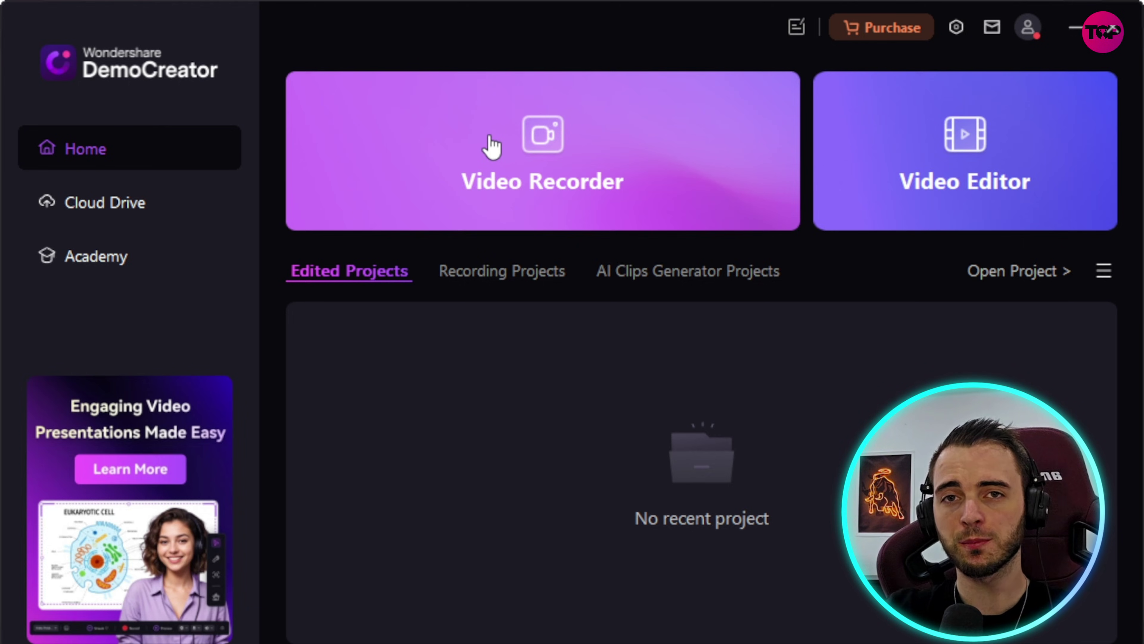
- Launch the Video Recorder from the DemoCreator home screen
left_click(493, 145)
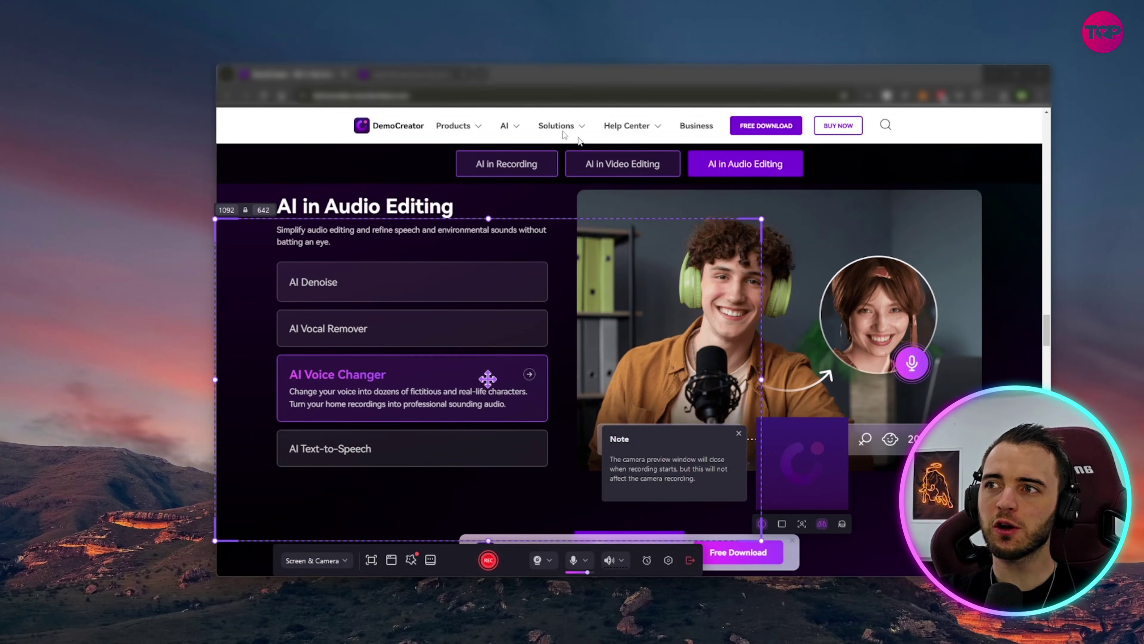
- Resize the capture area to 1672×792 with its top edge just below the site header
left_click_drag(762, 219, 1051, 109)
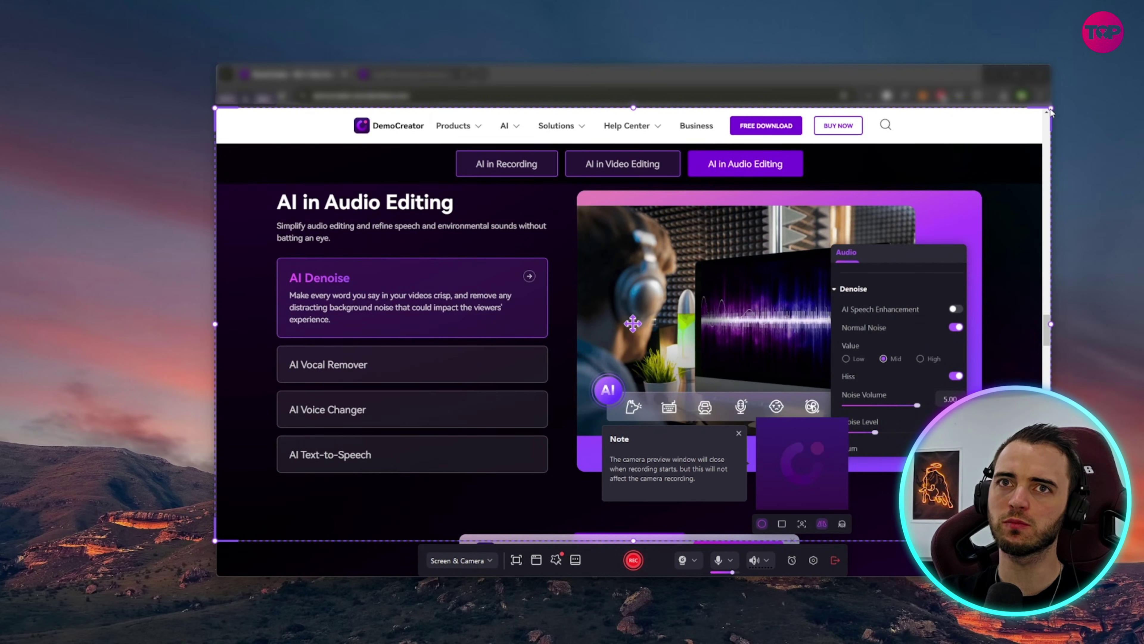
left_click_drag(634, 108, 622, 142)
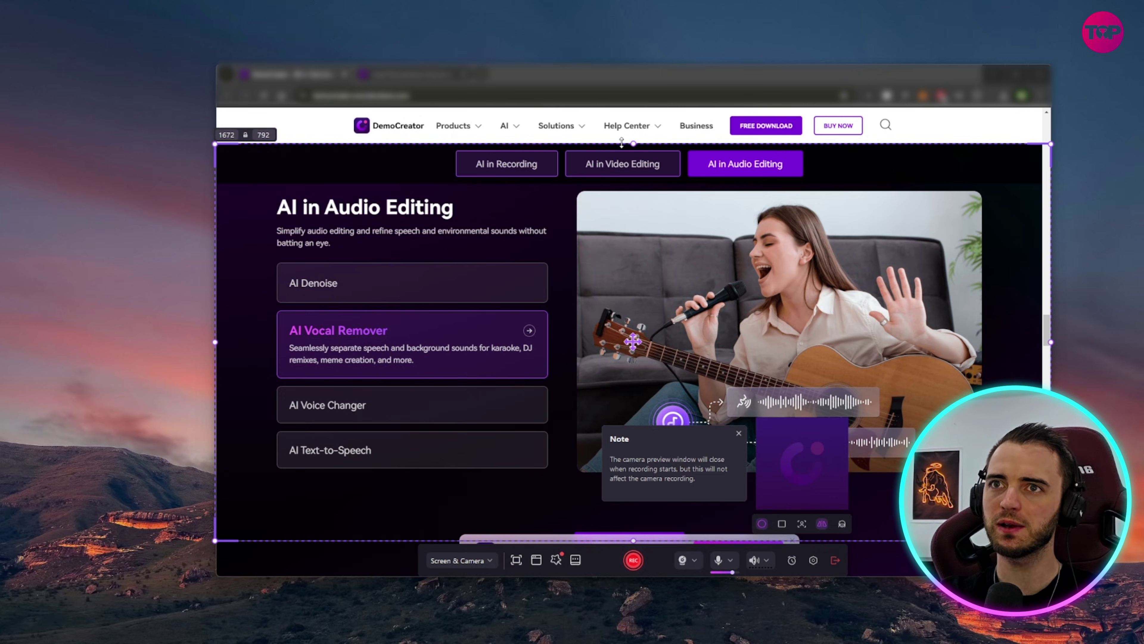
- Record the framed page, circling the singer's microphone and adding another red pen mark
left_click(632, 560)
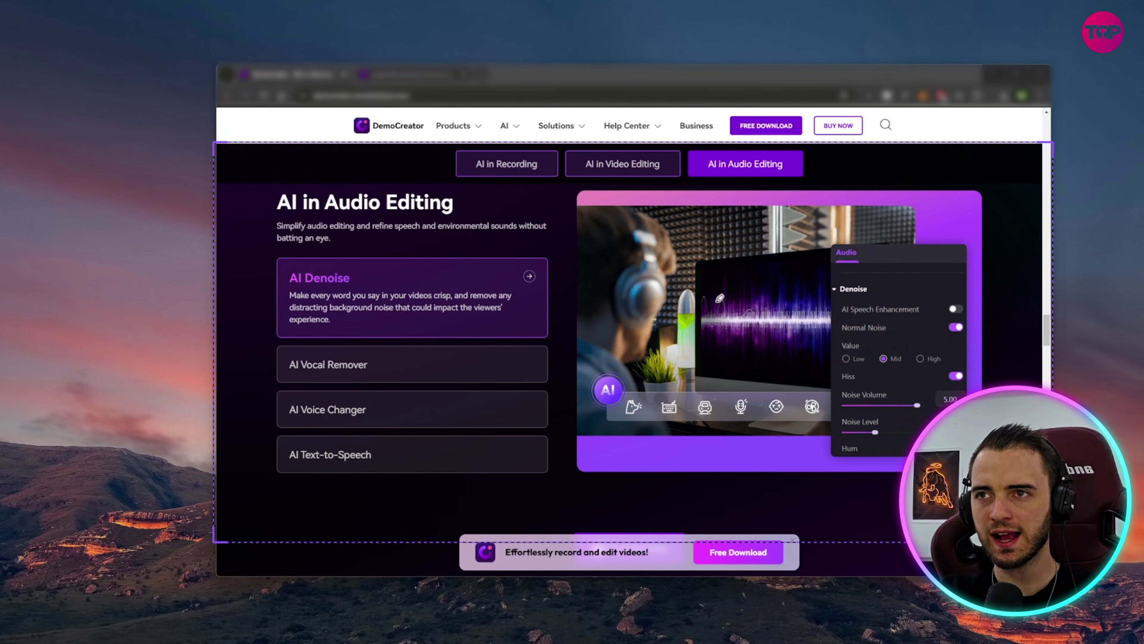
mouse_move(664, 304)
left_mouse_down()
mouse_move(702, 221)
mouse_move(767, 224)
left_mouse_up()
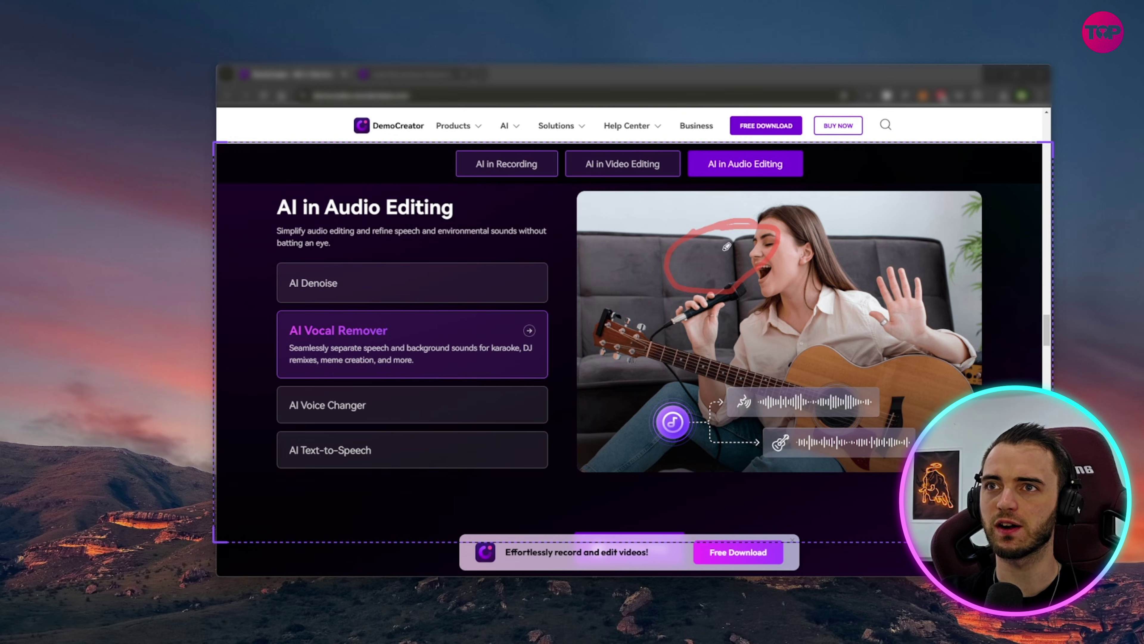
left_click_drag(271, 216, 633, 224)
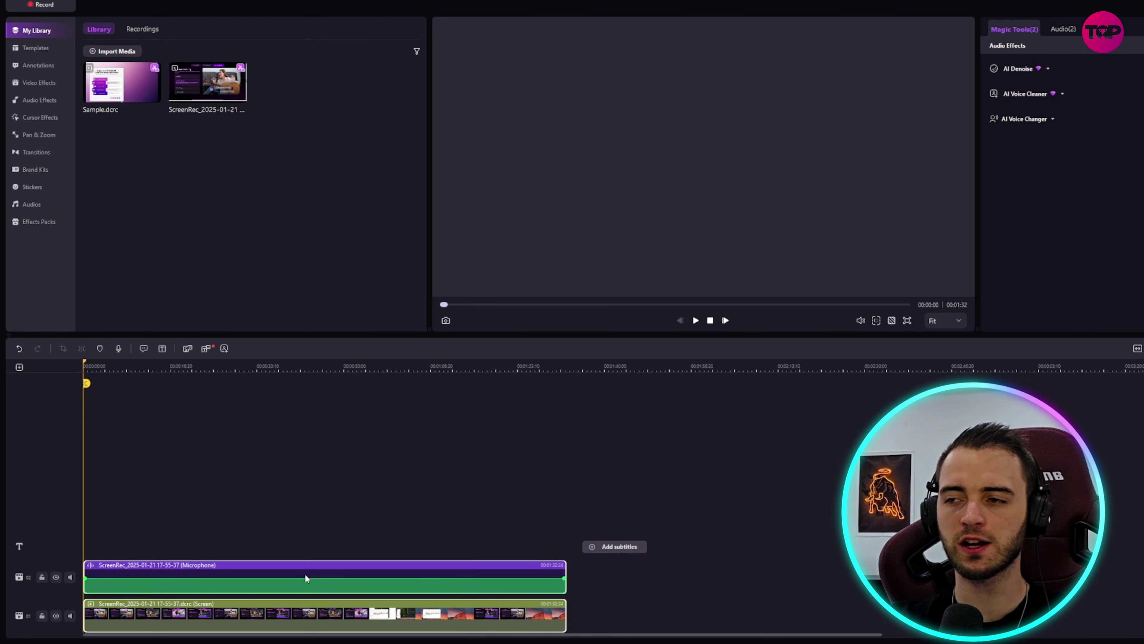
- Undo the duplicate clip added to the timeline and show the Auto, Import and Manual subtitle options
left_click_drag(207, 84, 97, 533)
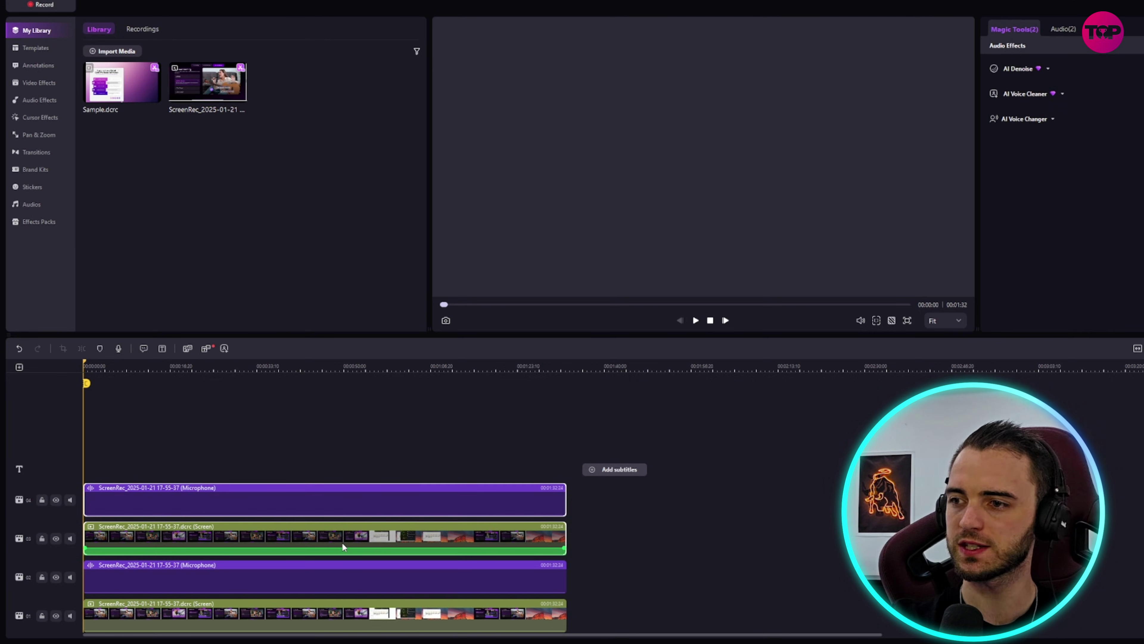
key("ctrl+z")
left_click(623, 545)
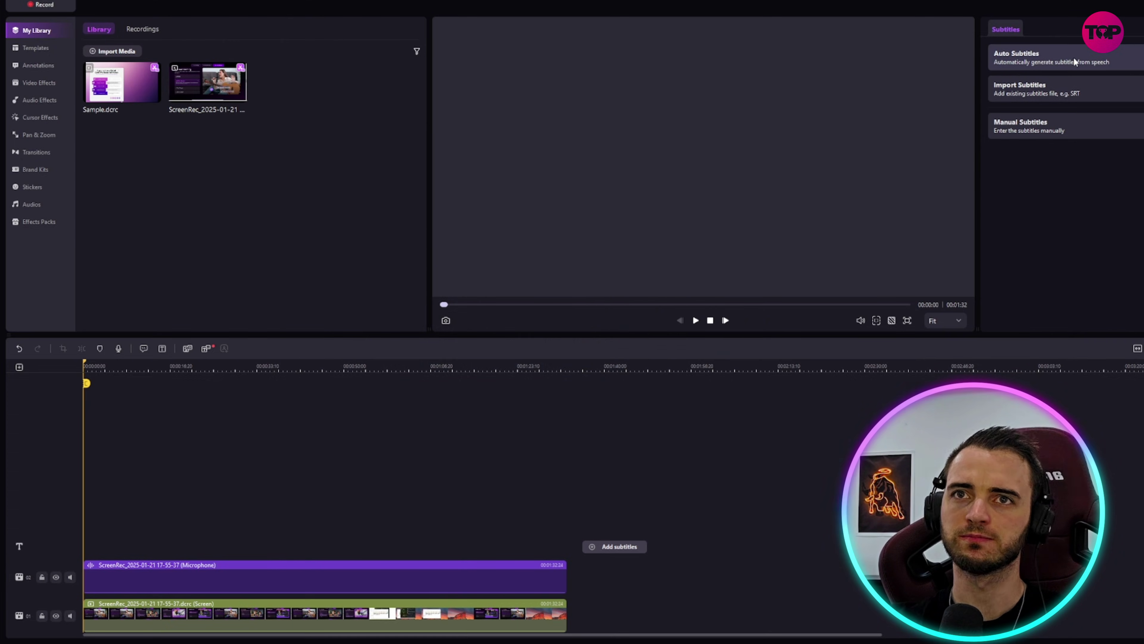
- Browse the annotation templates, then show Video Effects like Green Screen, Mirror and Mosaic
left_click(36, 64)
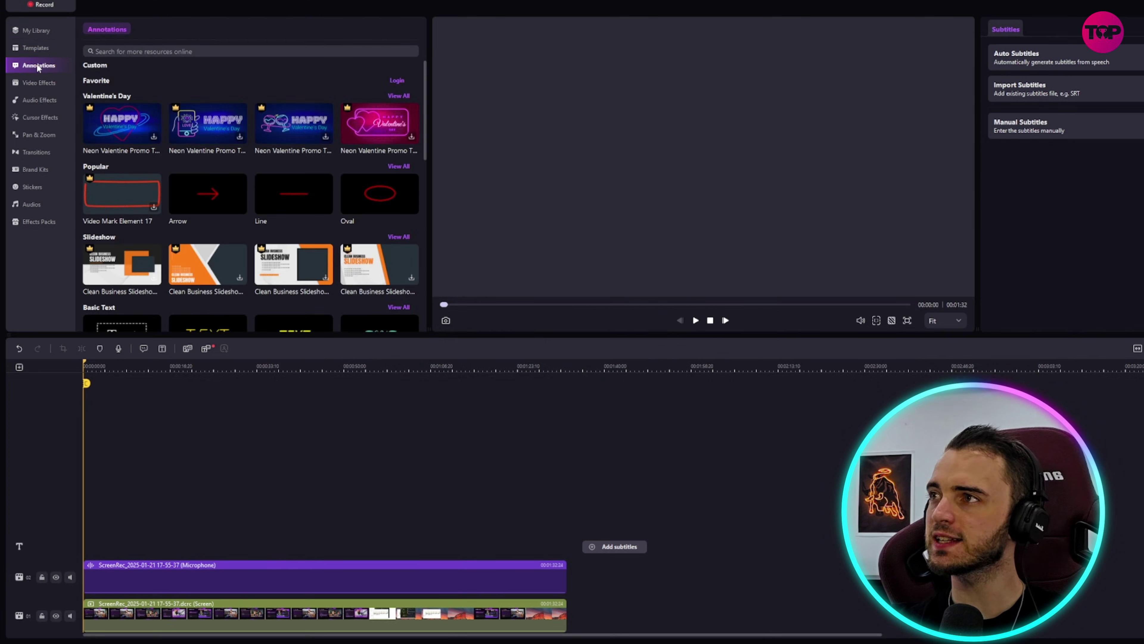
scroll(248, 121, "down", 5)
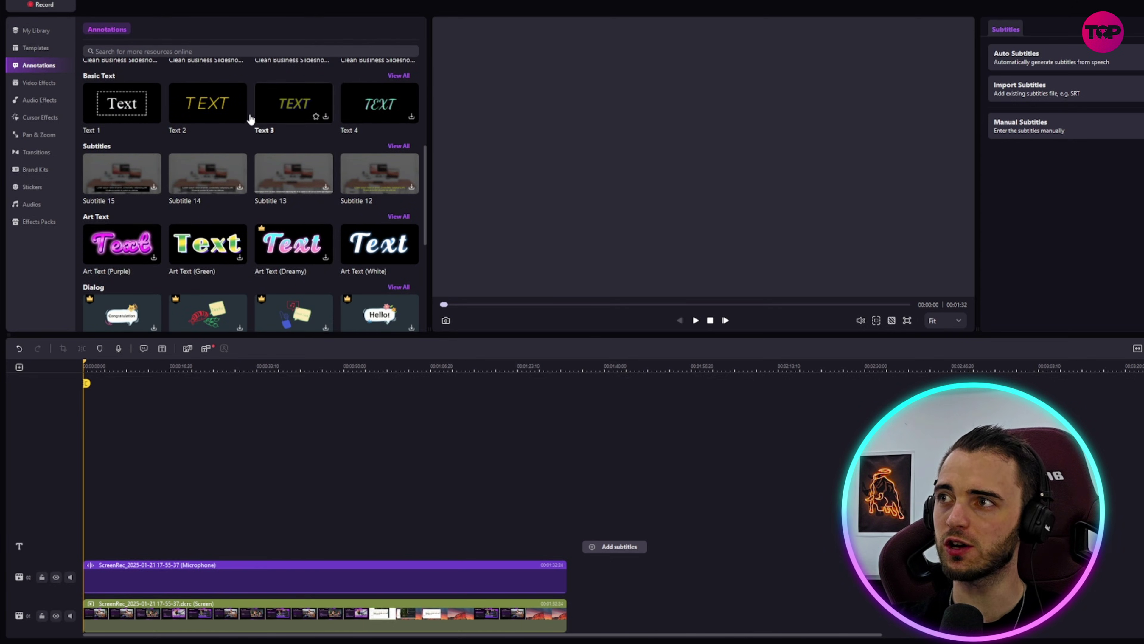
scroll(251, 118, "down", 3)
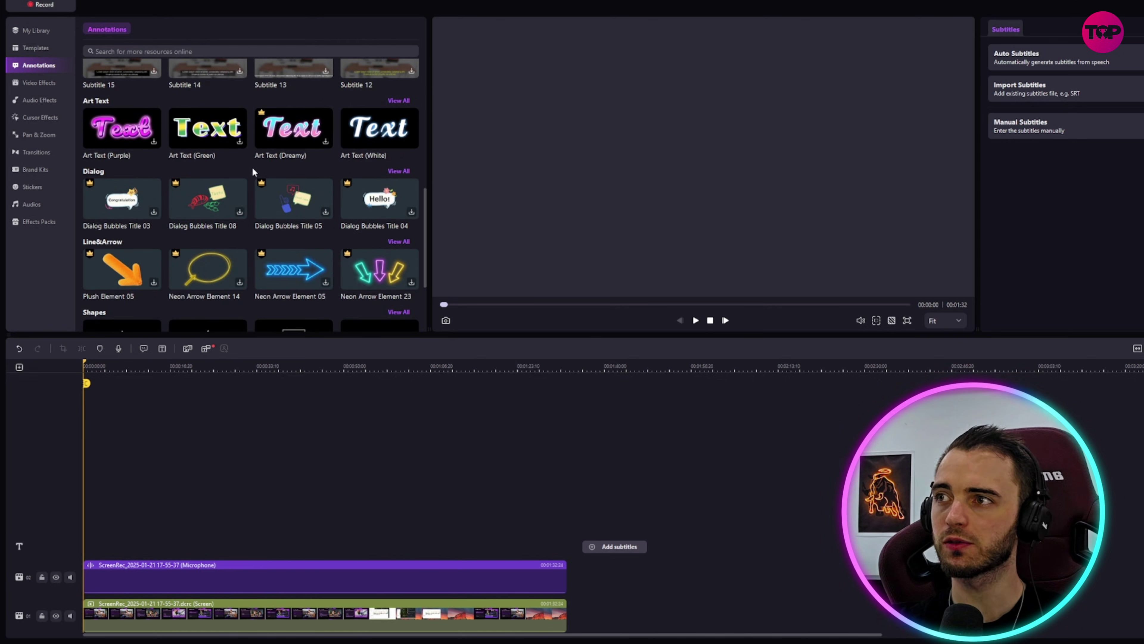
left_click(31, 87)
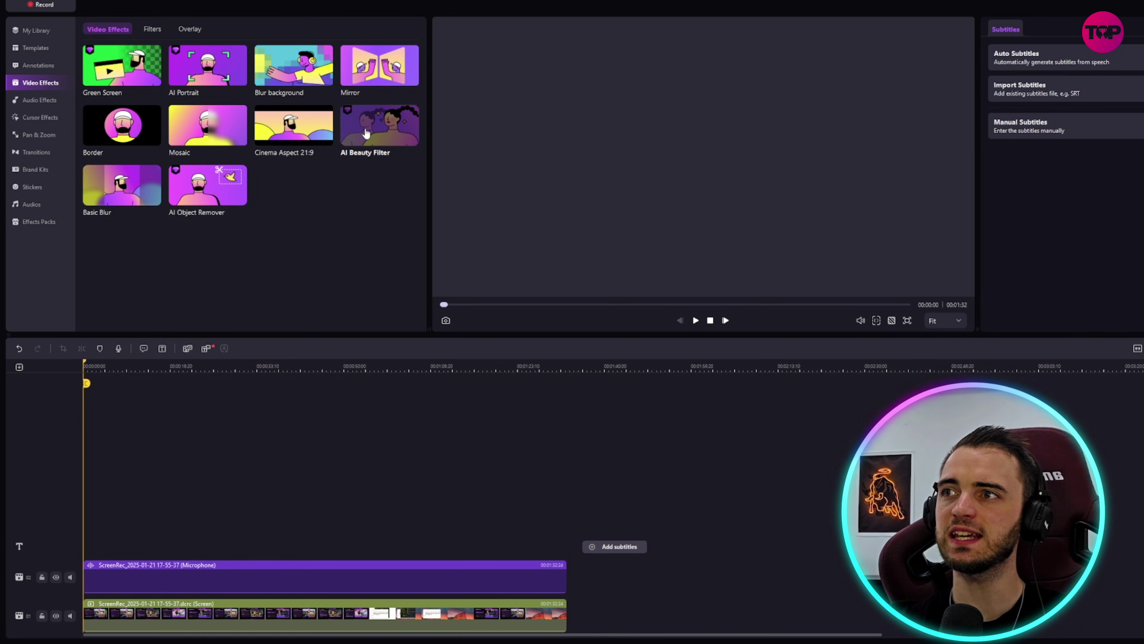
- Show the Audio Effects library in the sidebar
left_click(29, 100)
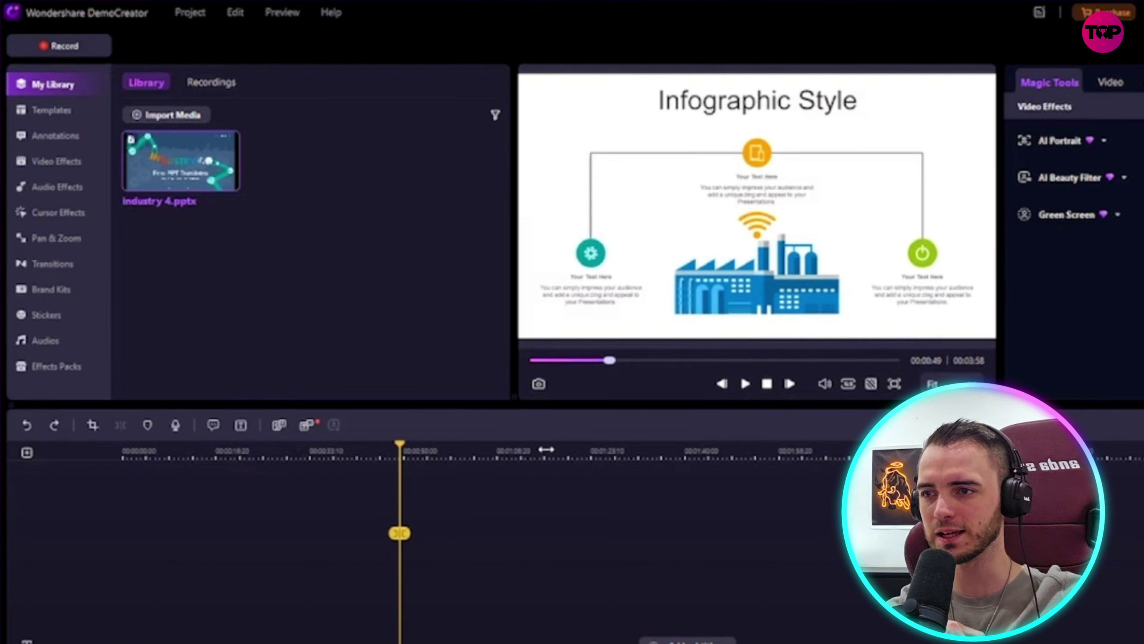
- Move the slide project's playhead to 00:01:11 on the timeline
left_click(523, 451)
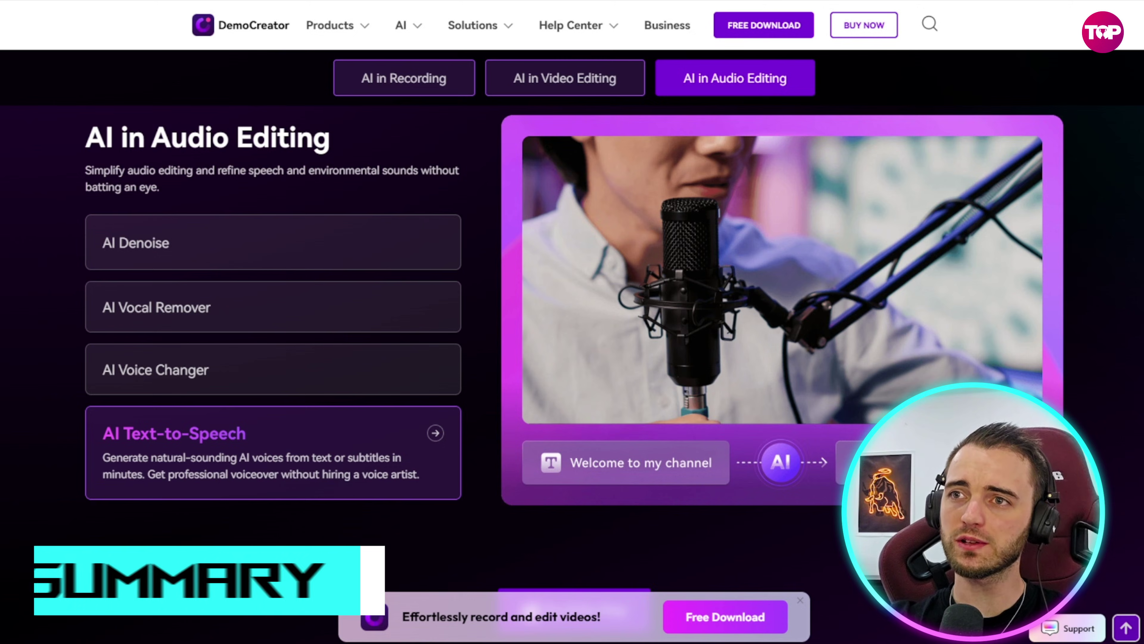
scroll(573, 347, "down", 8)
scroll(572, 347, "down", 5)
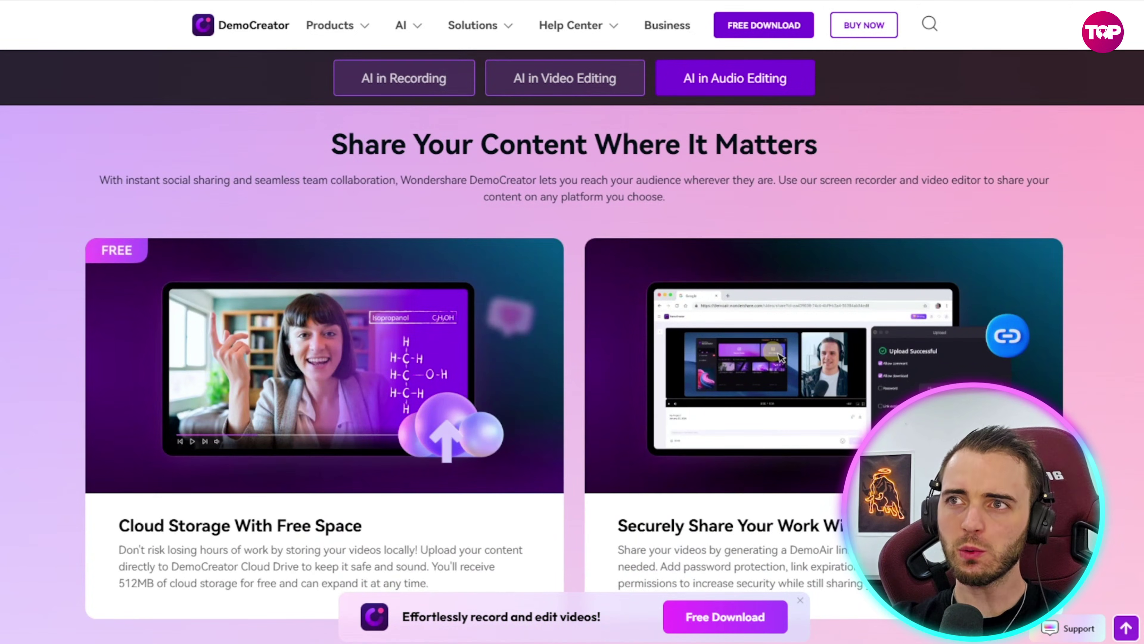
scroll(572, 347, "down", 10)
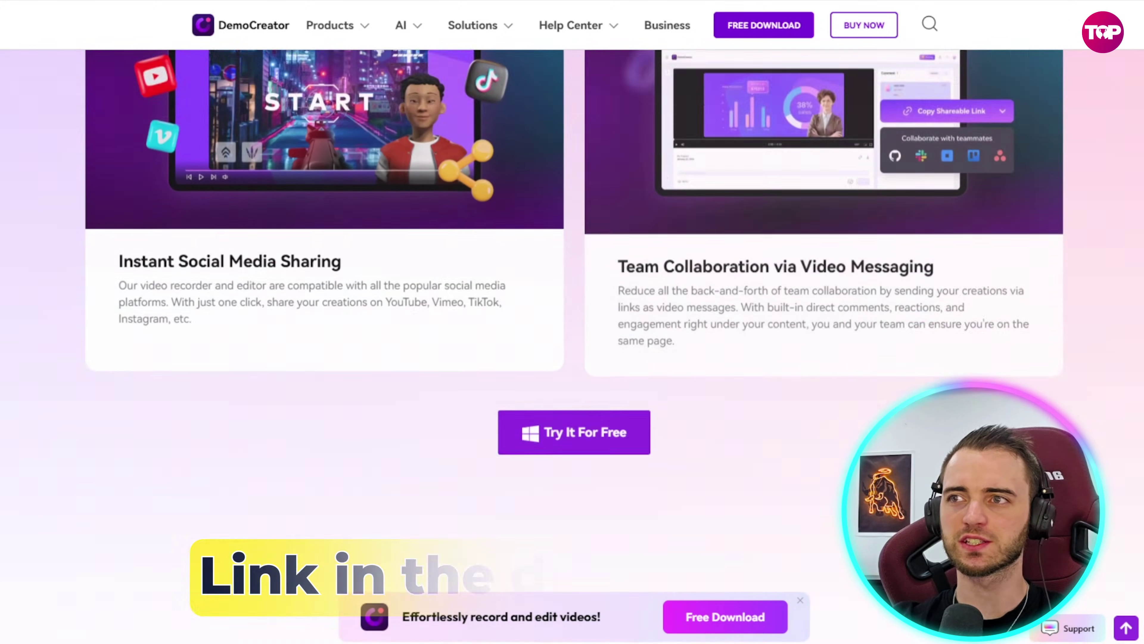
scroll(572, 348, "down", 2)
scroll(572, 347, "up", 2)
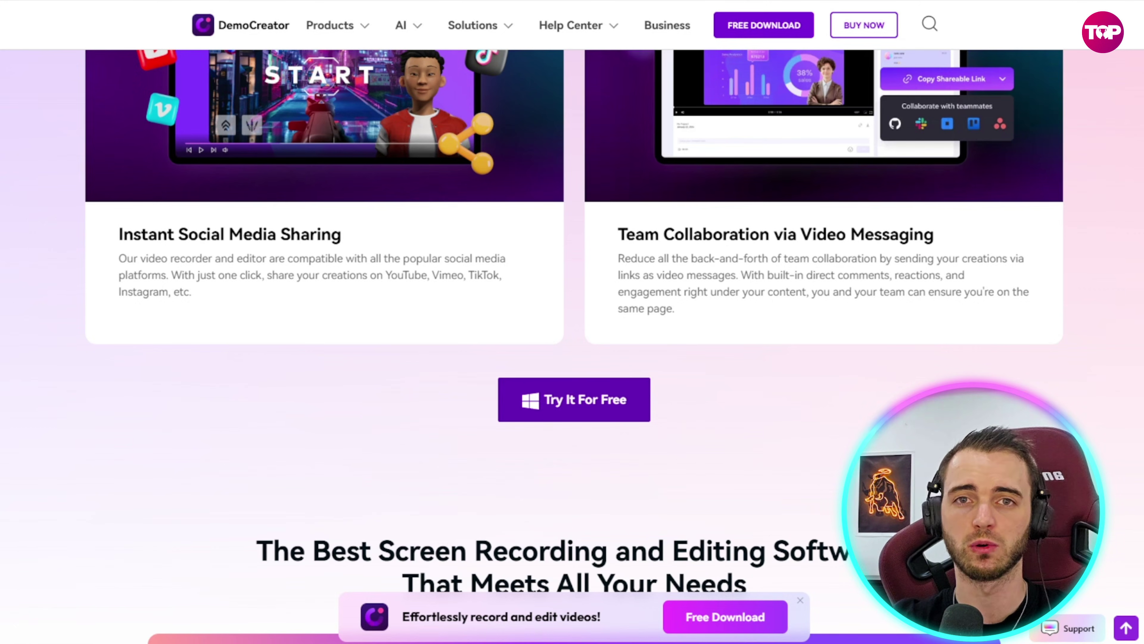
scroll(572, 346, "down", 5)
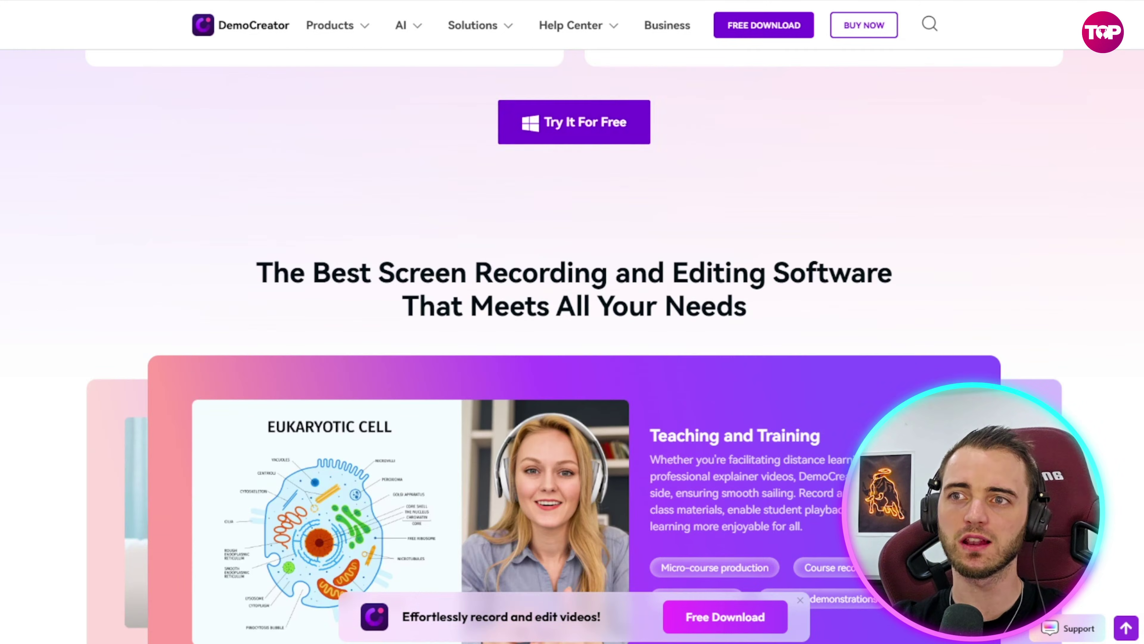
scroll(572, 346, "down", 15)
scroll(572, 346, "up", 10)
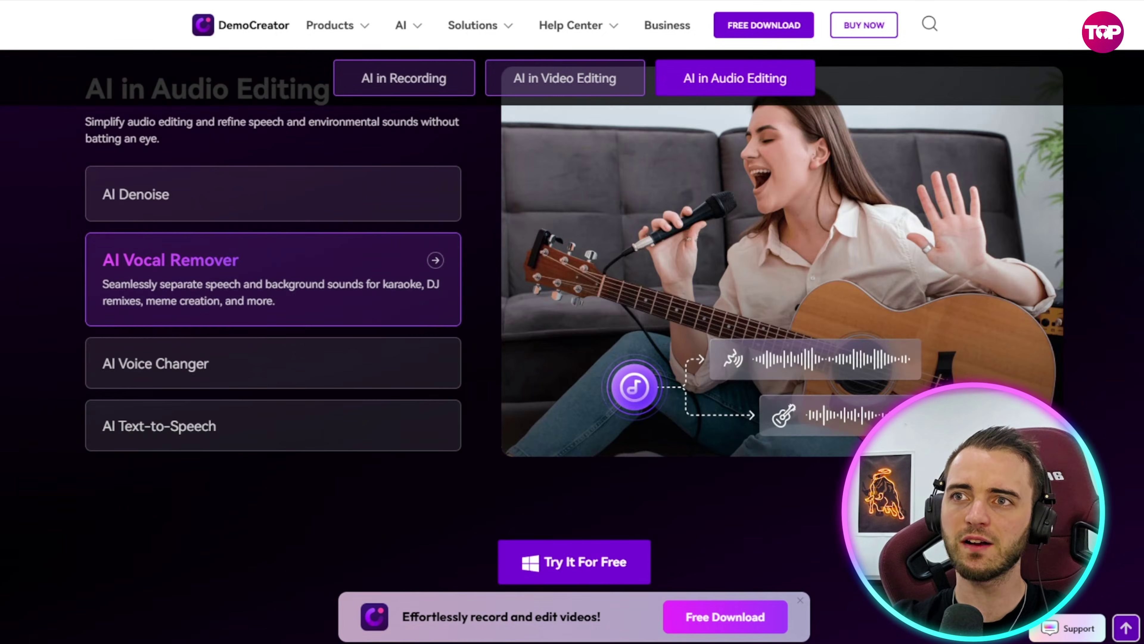